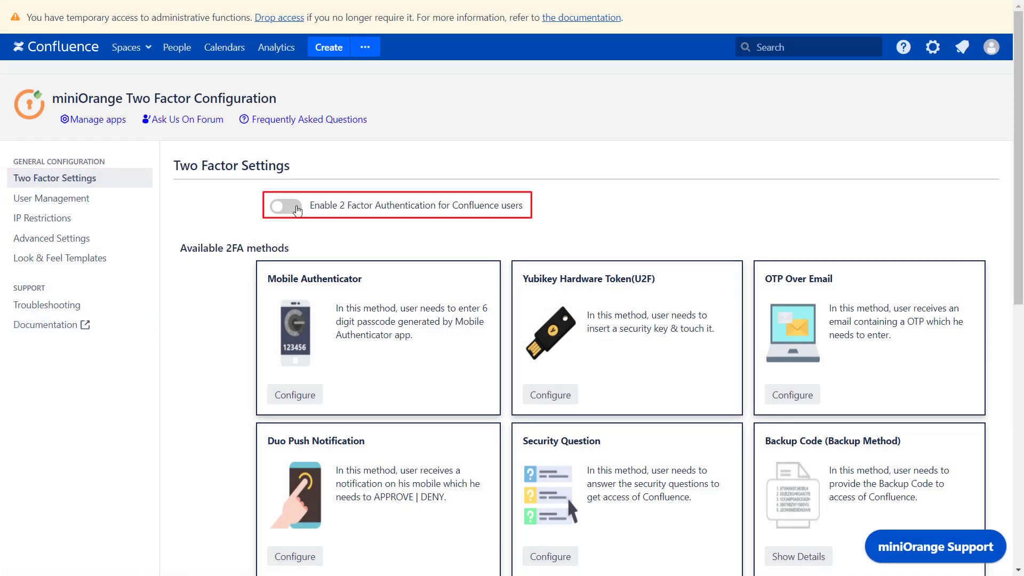
Switch on 'Enable 2 Factor Authentication for Confluence users' in Two Factor Settings.
left_click(297, 211)
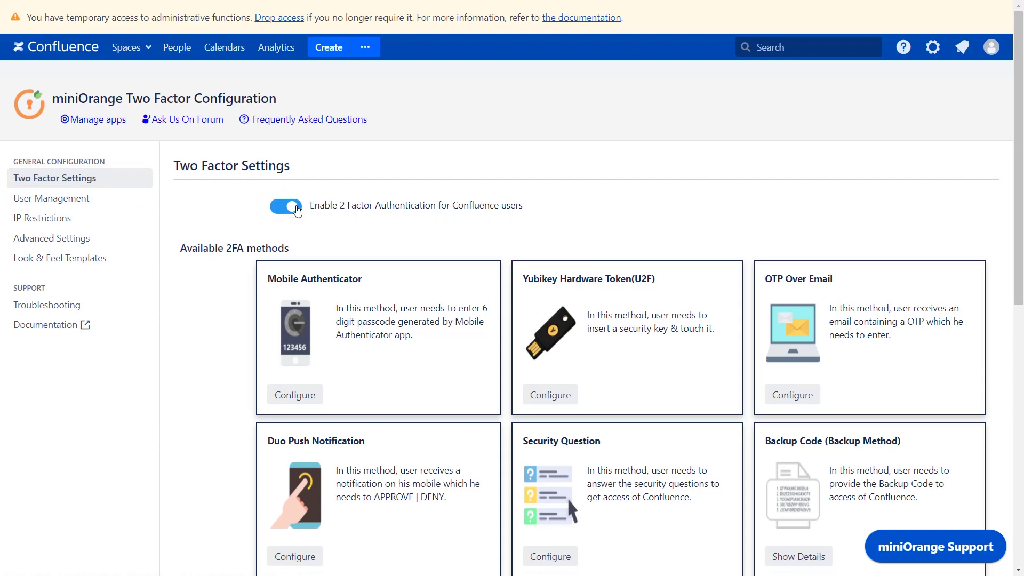
Enable backup methods with Security Question and Backup Code, and save the 2FA settings.
scroll(298, 211, "down", 2)
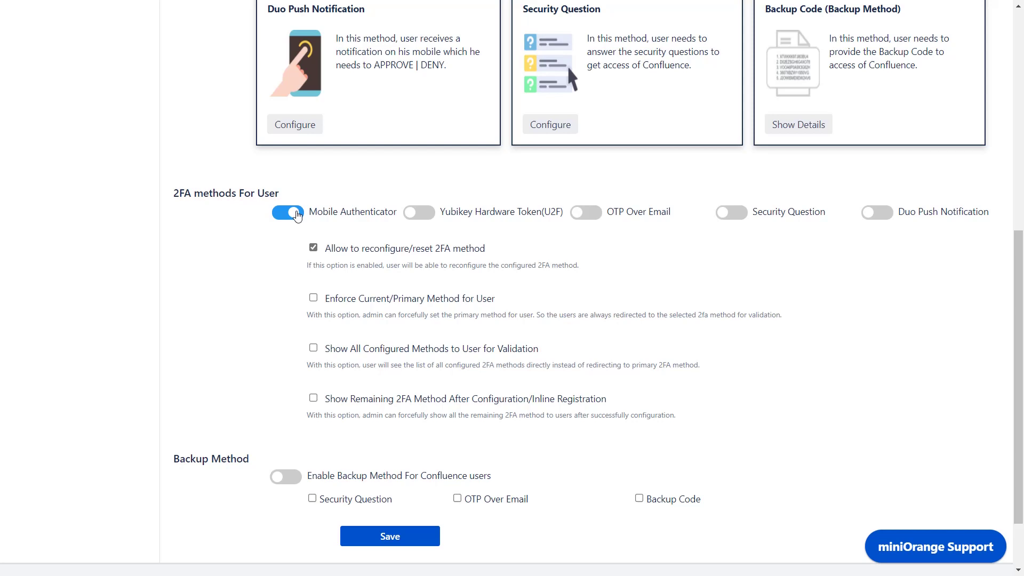
scroll(297, 215, "down", 3)
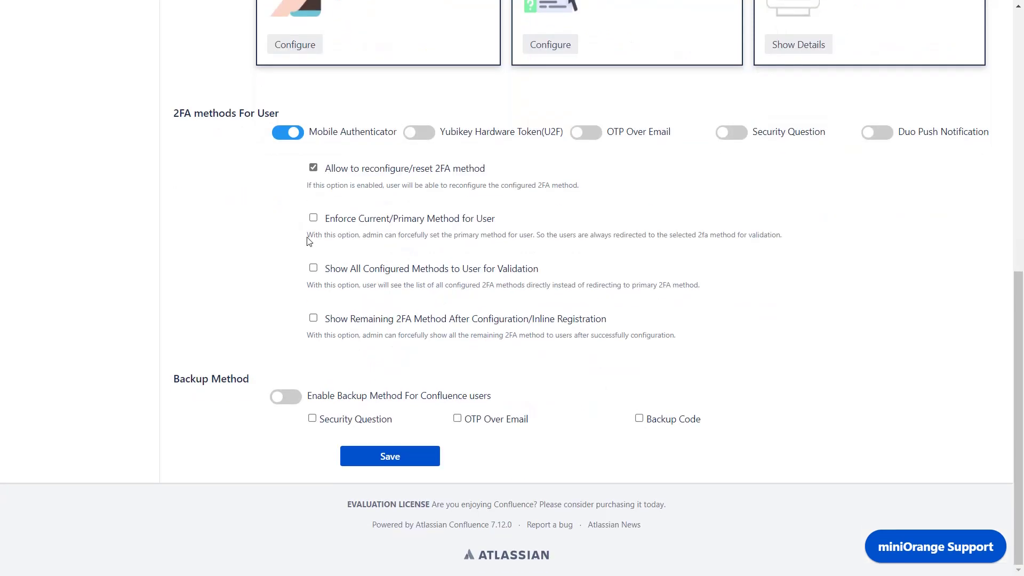
left_click(293, 397)
left_click(312, 418)
left_click(639, 419)
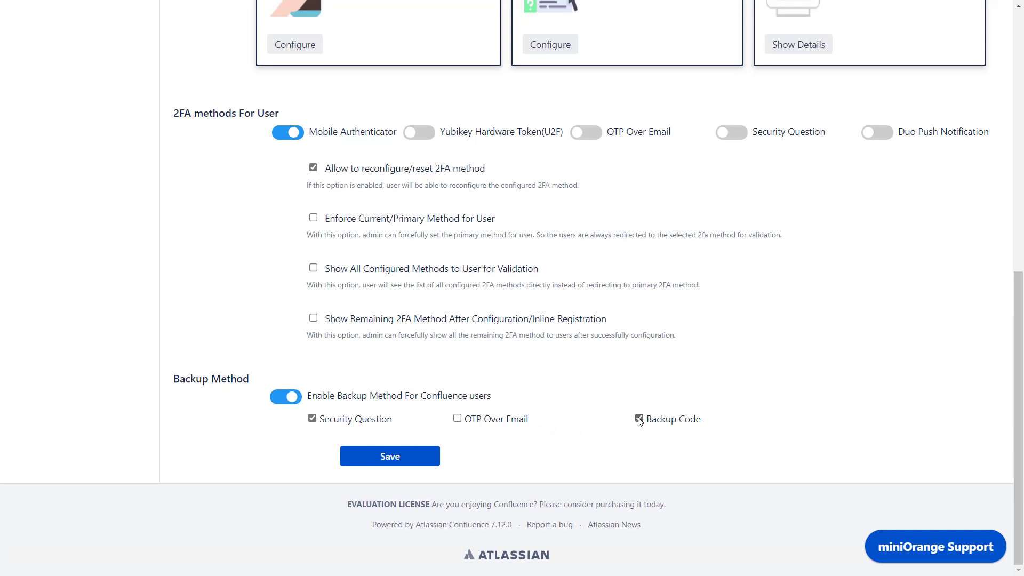
left_click(388, 459)
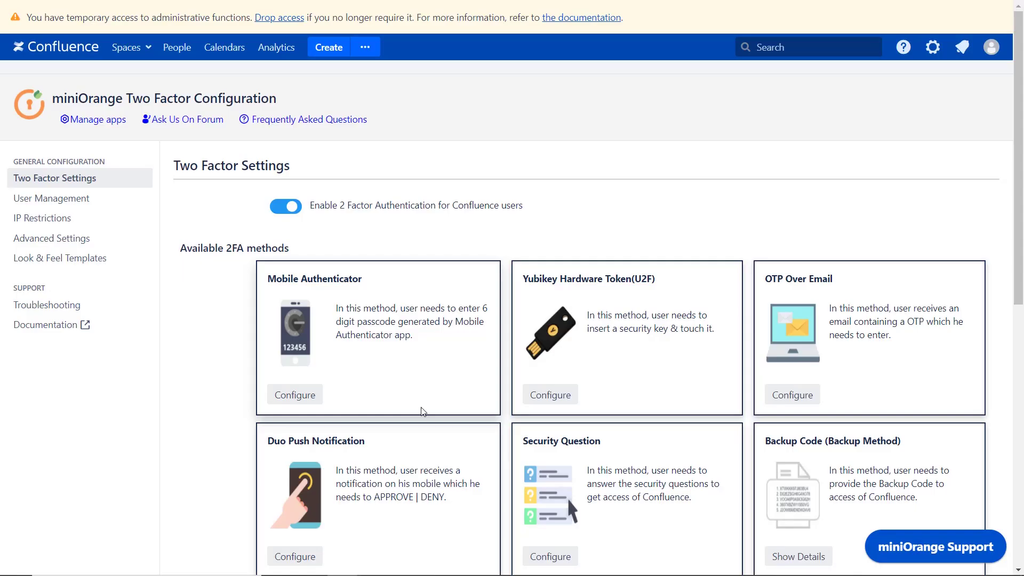
In User Management, select users 4–9 including testuser and apply the bulk 'Enable 2FA' action.
left_click(85, 200)
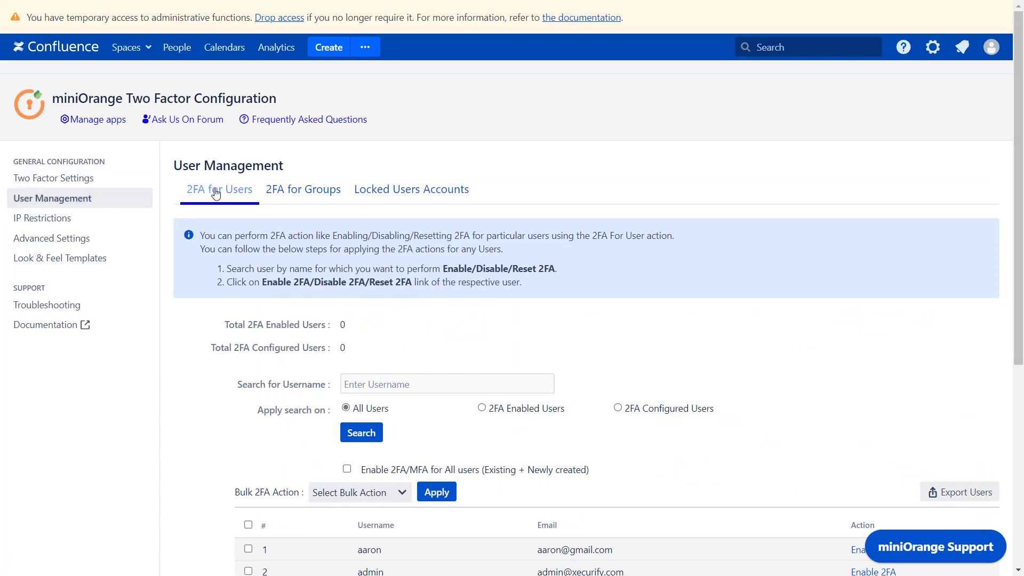
scroll(216, 194, "down", 6)
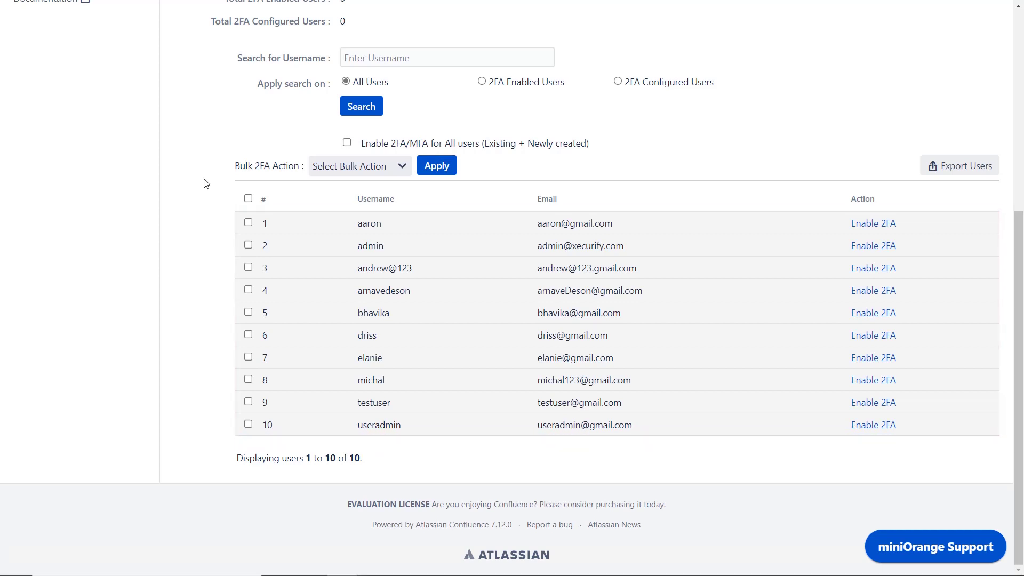
left_click(248, 289)
left_click(248, 312)
left_click(249, 335)
left_click(248, 357)
left_click(248, 379)
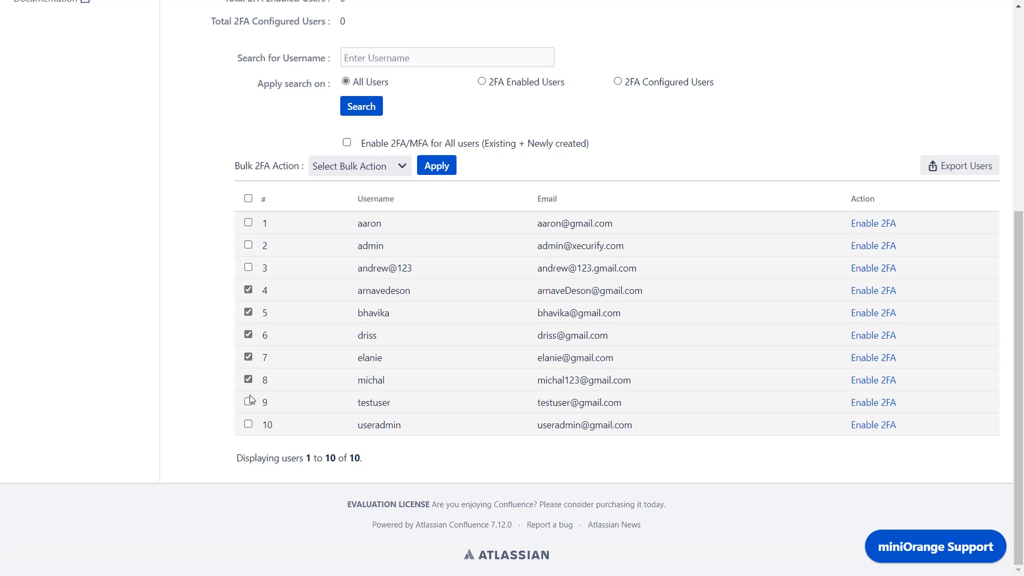
left_click(248, 402)
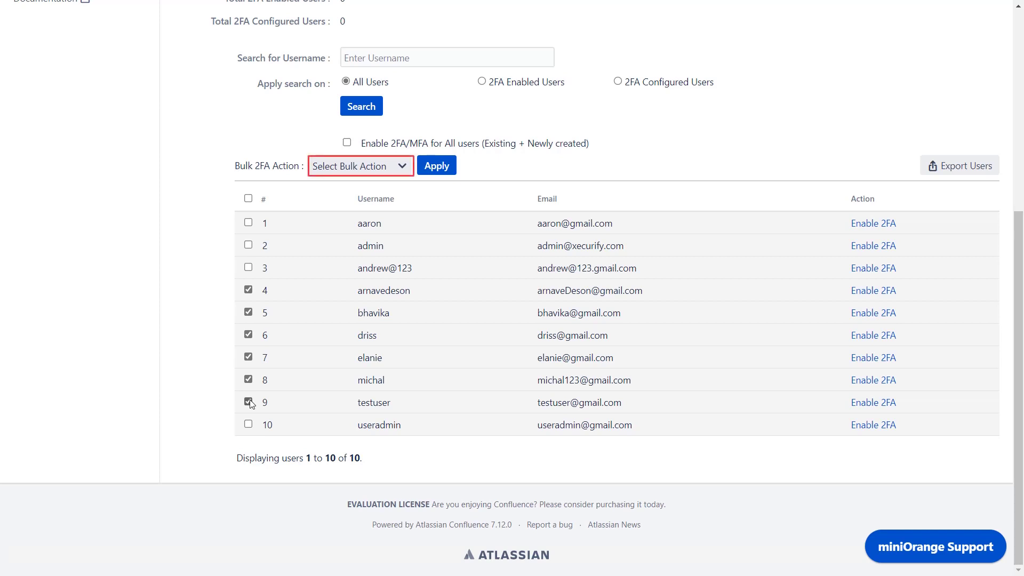
left_click(401, 169)
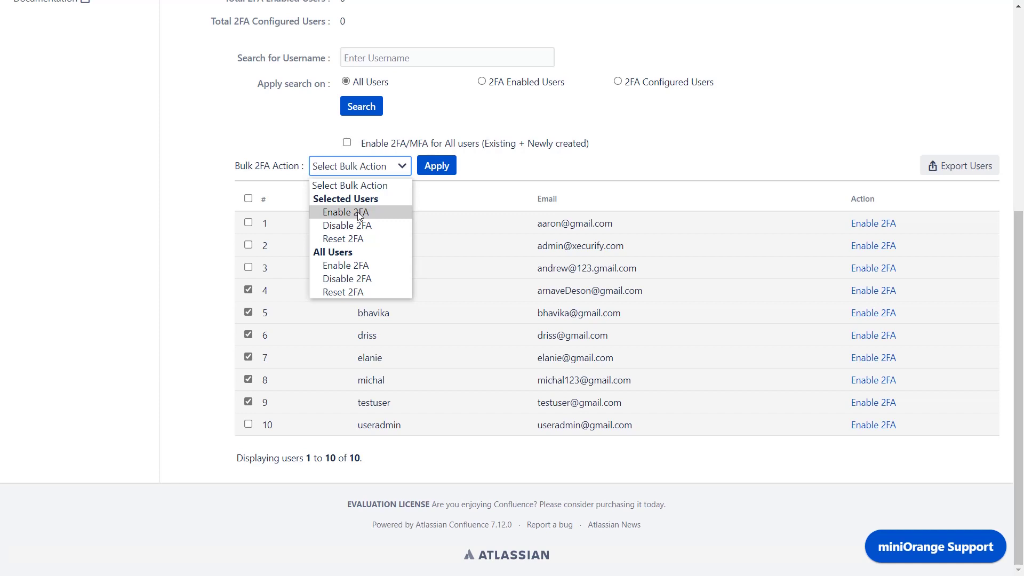
left_click(359, 213)
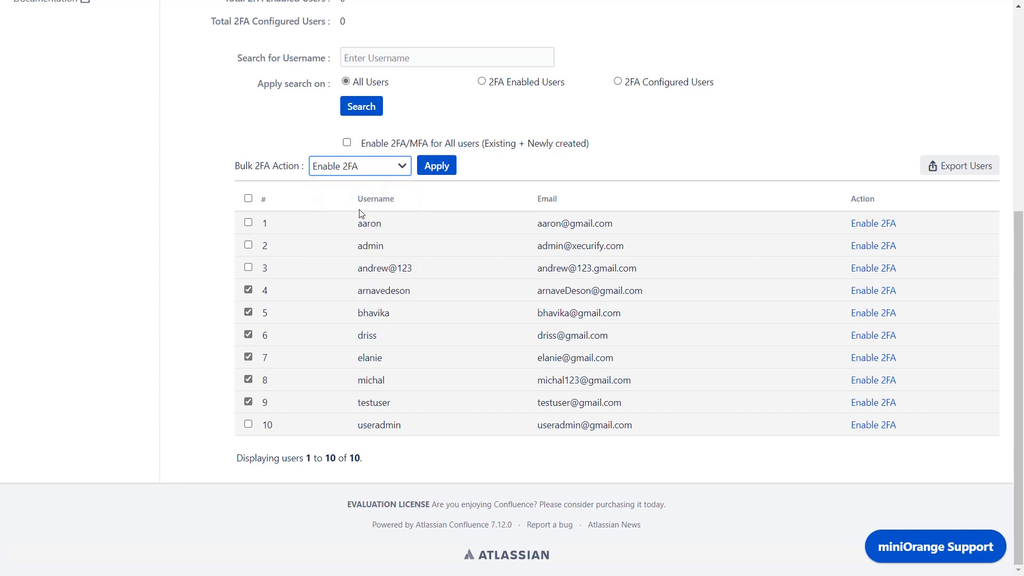
left_click(433, 168)
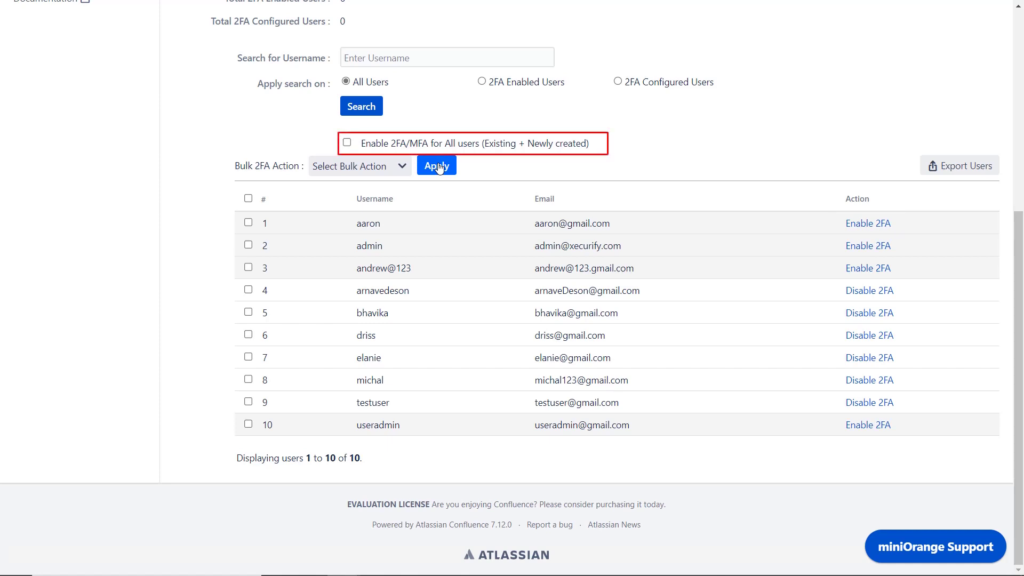
Tick 'Enable 2FA/MFA for All users (Existing + Newly created)'.
left_click(347, 142)
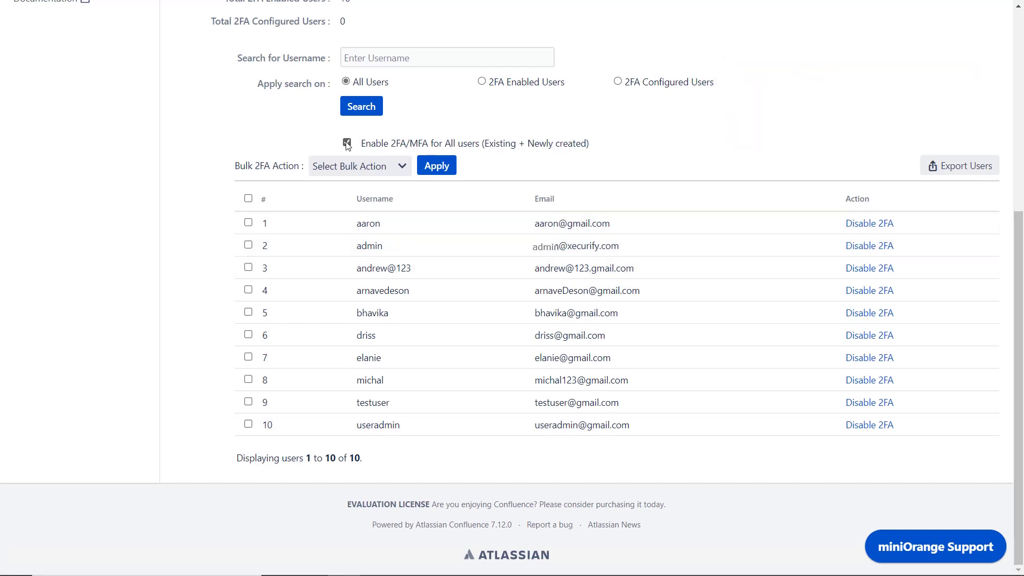
scroll(347, 145, "up", 6)
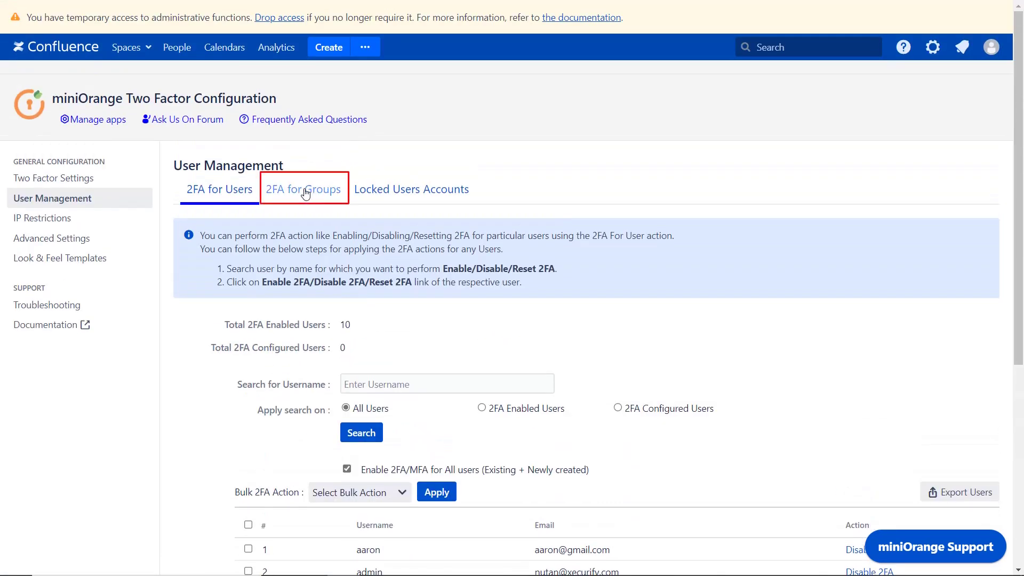
Enable 2FA for the confluence-administrators group on the 2FA for Groups tab.
left_click(300, 193)
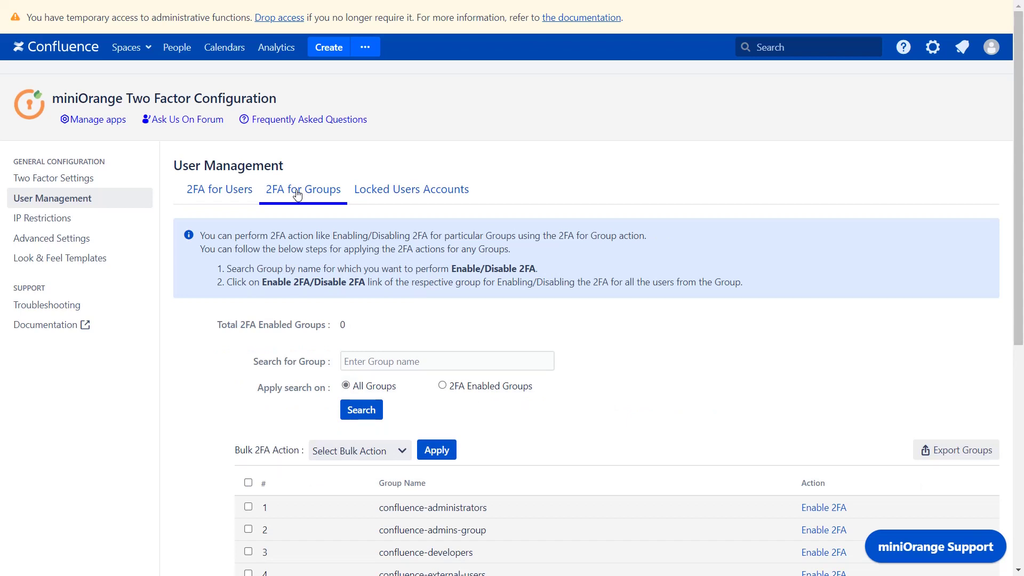
scroll(297, 195, "down", 5)
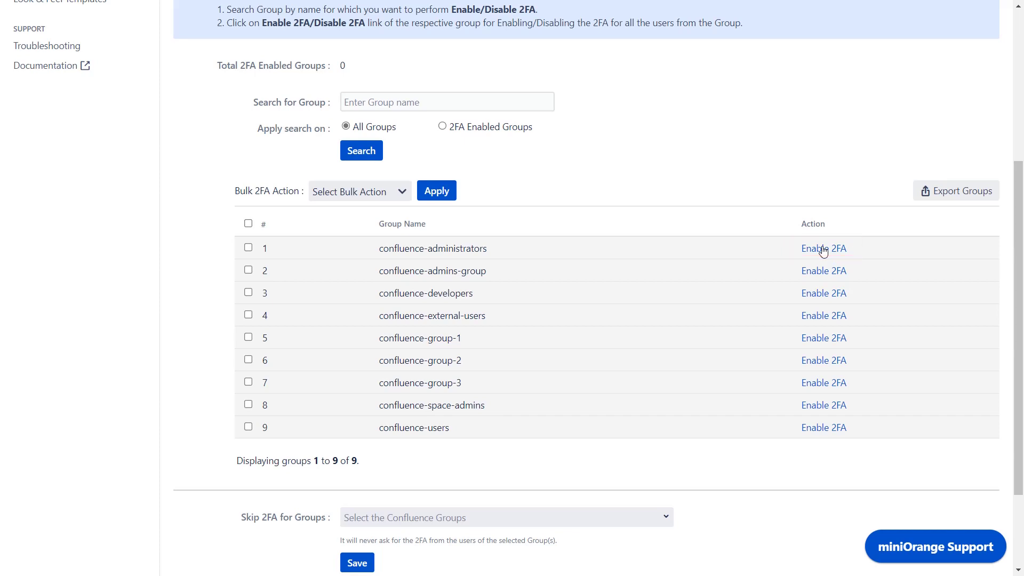
left_click(823, 249)
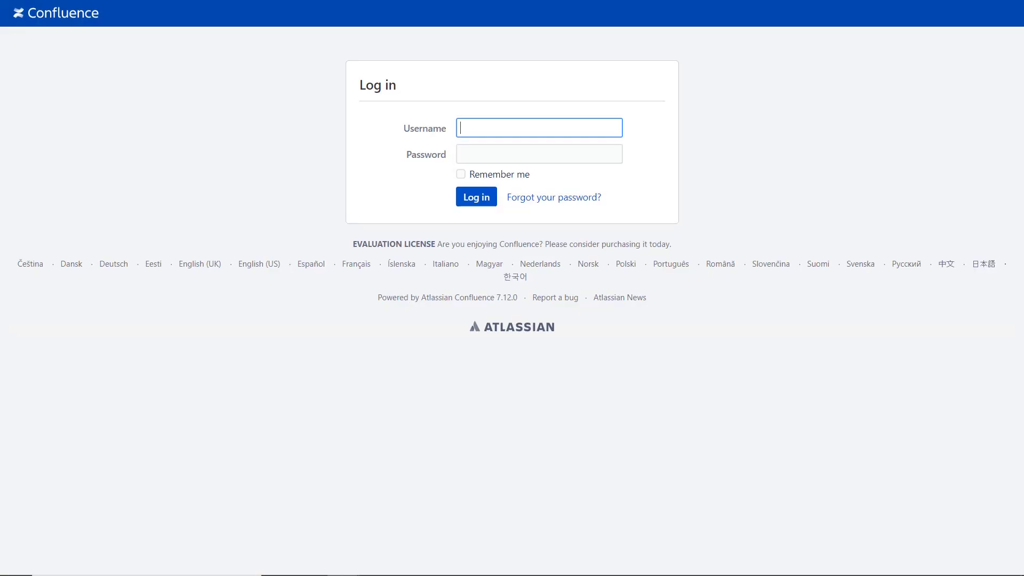
Log in as testuser with the account password and proceed to 2FA setup.
type("testuser")
key("Tab")
type("********")
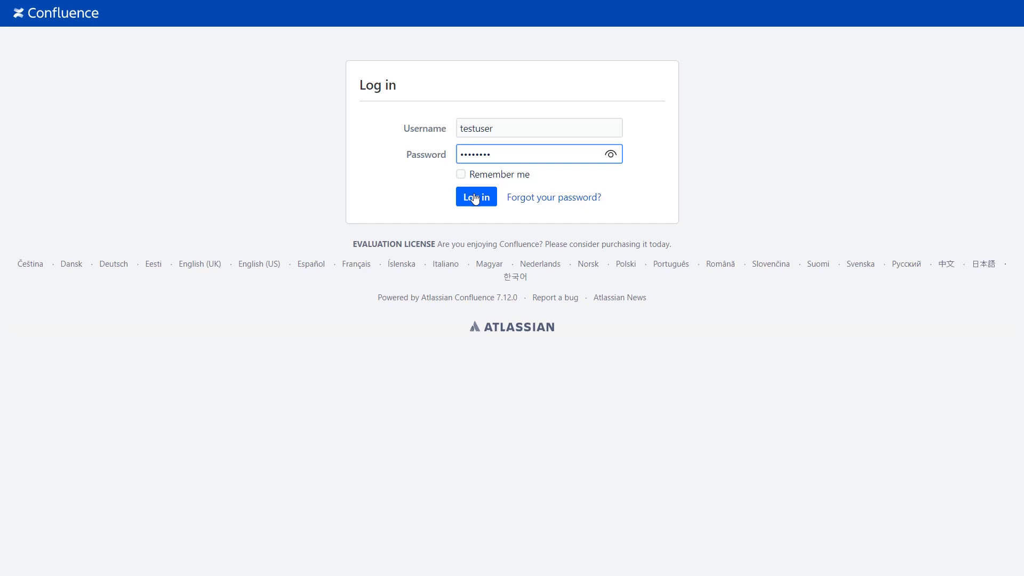
left_click(475, 199)
left_click(485, 255)
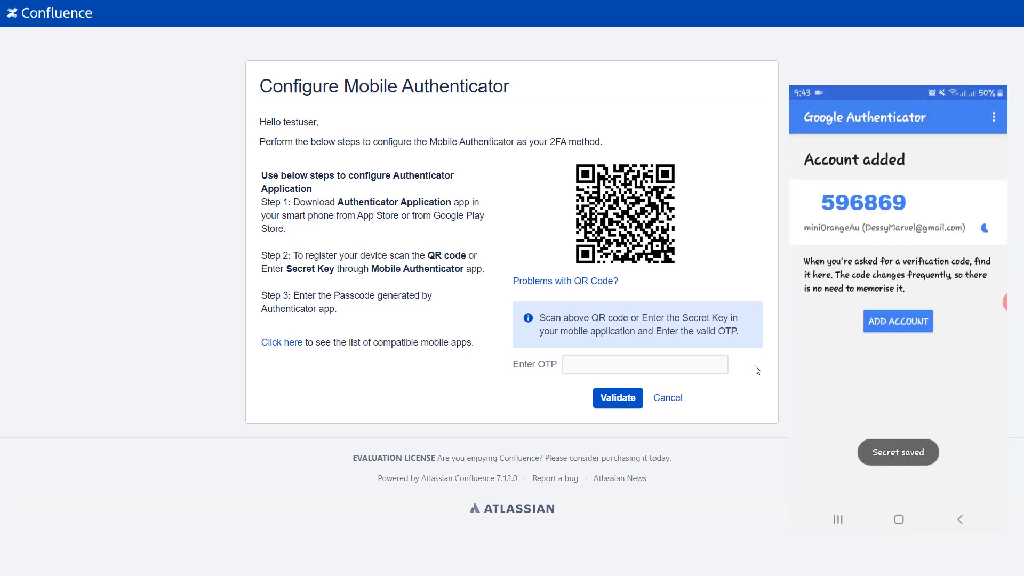
Enter the authenticator app's one-time code in Enter OTP and validate it.
left_click(602, 364)
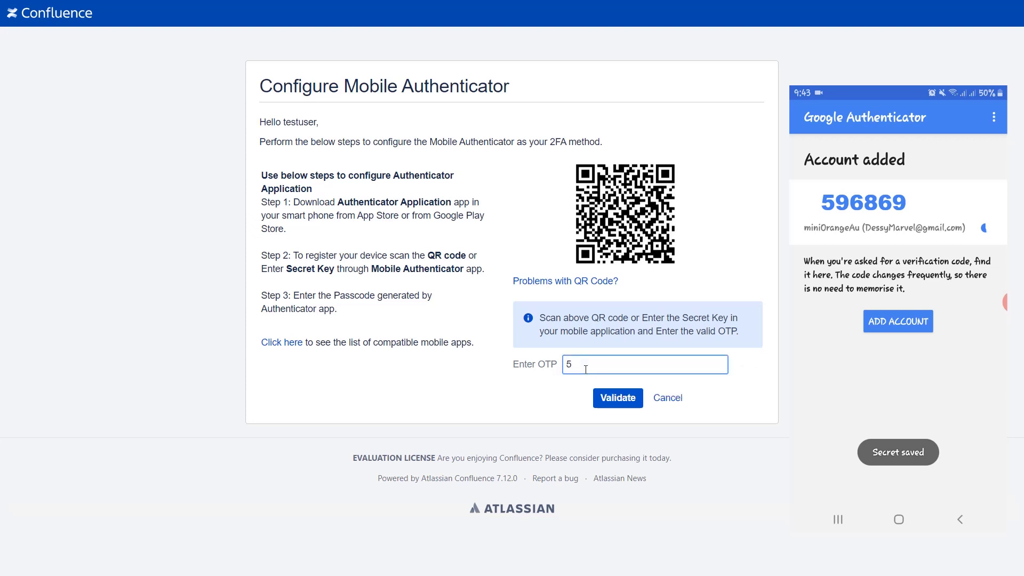
left_click(611, 399)
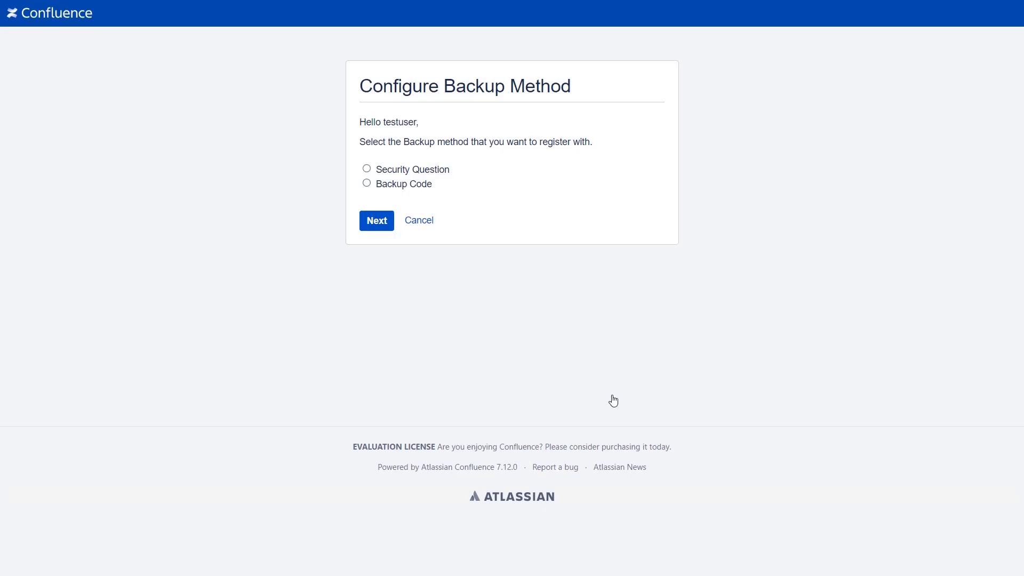
Choose Security Question backup, pick the company name and favourite sports player questions, and answer them.
left_click(366, 169)
left_click(369, 222)
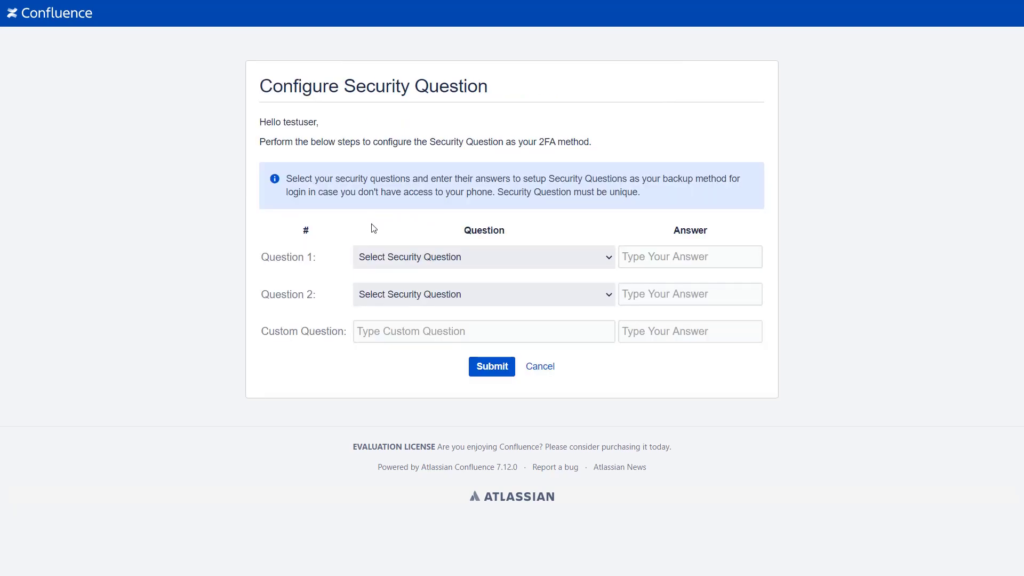
left_click(411, 257)
left_click(414, 286)
left_click(646, 257)
left_click(527, 298)
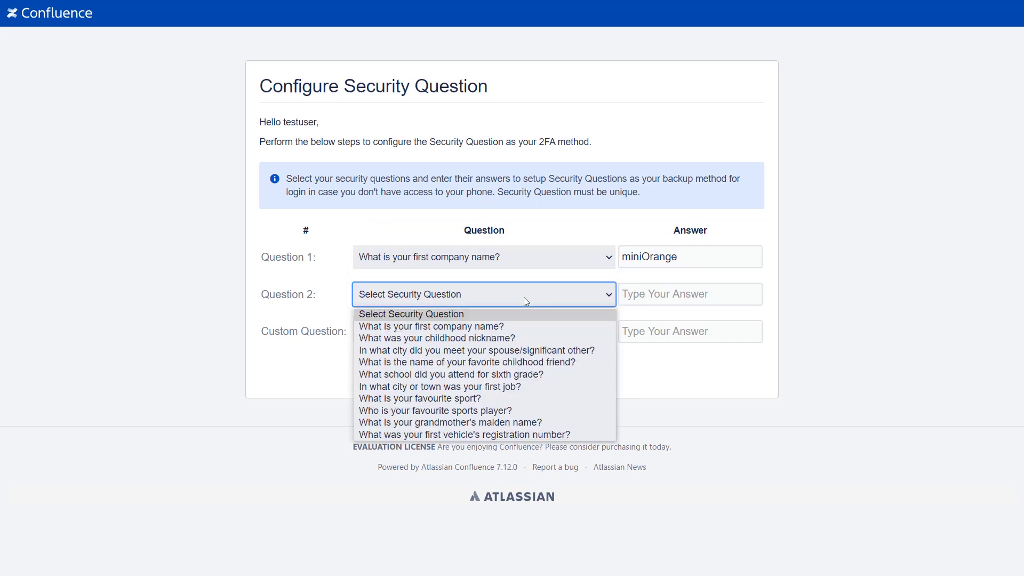
left_click(435, 411)
key("Tab")
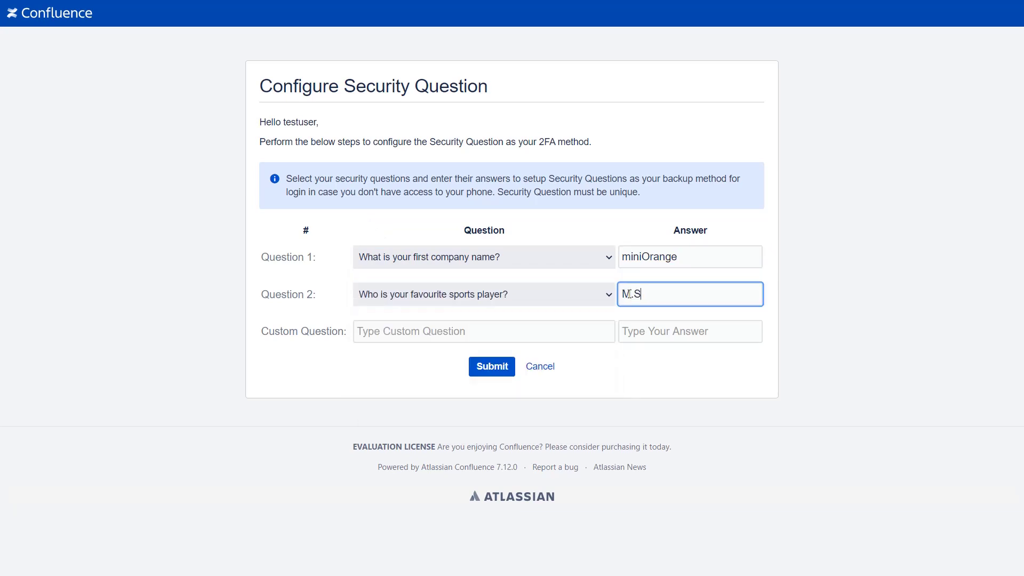
Add the custom question 'what is your favorite sport?' with its answer and submit.
left_click(433, 330)
type("what is your favorite sport?")
left_click(634, 331)
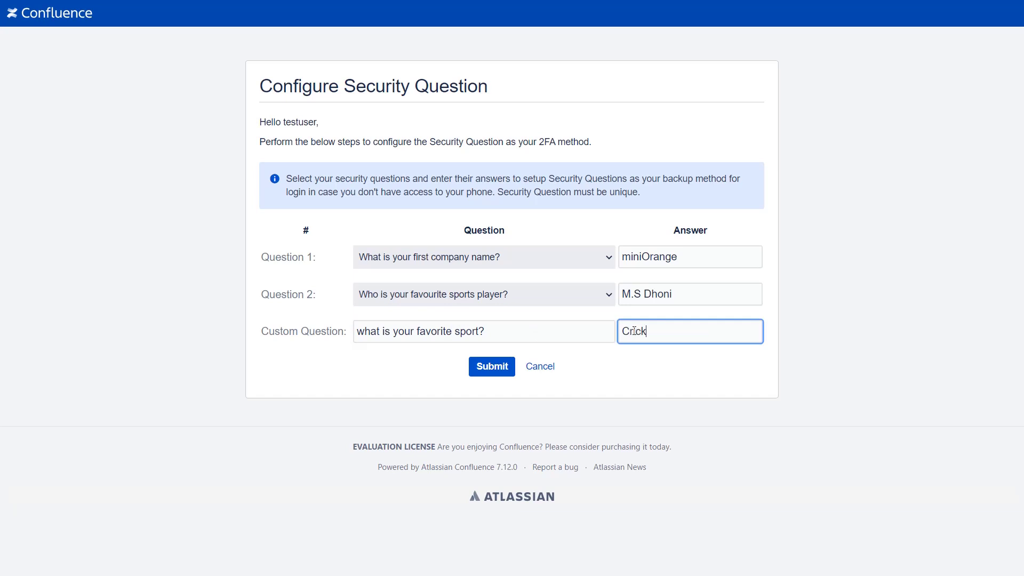
left_click(490, 366)
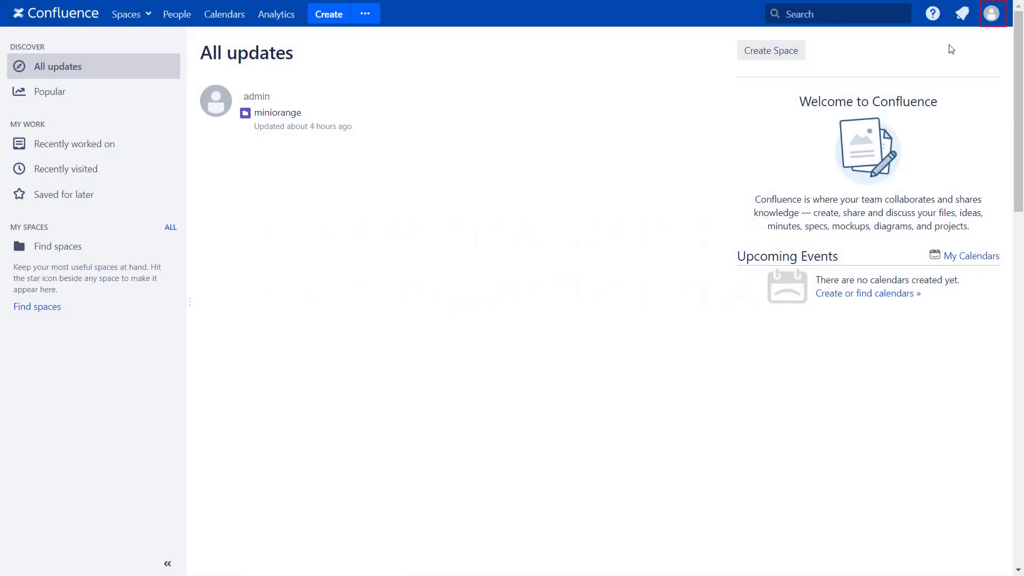
Open 'Two Factor Configuration' from testuser's avatar menu.
left_click(992, 13)
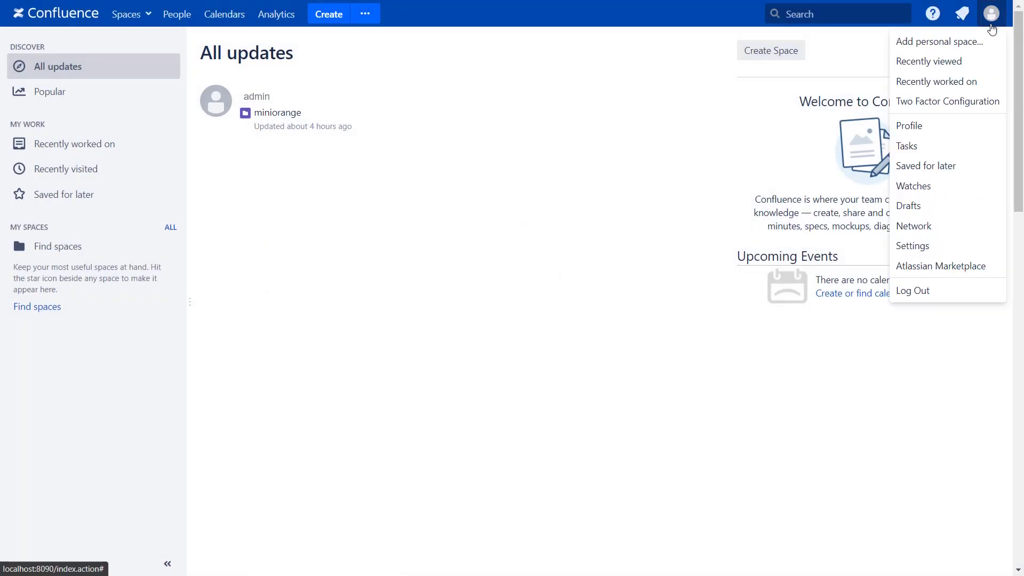
left_click(976, 105)
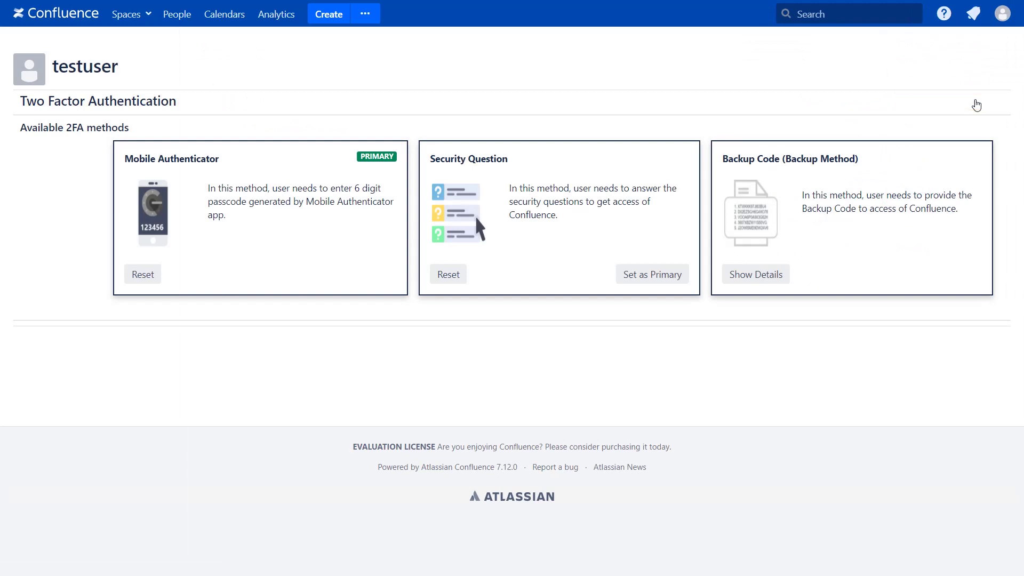